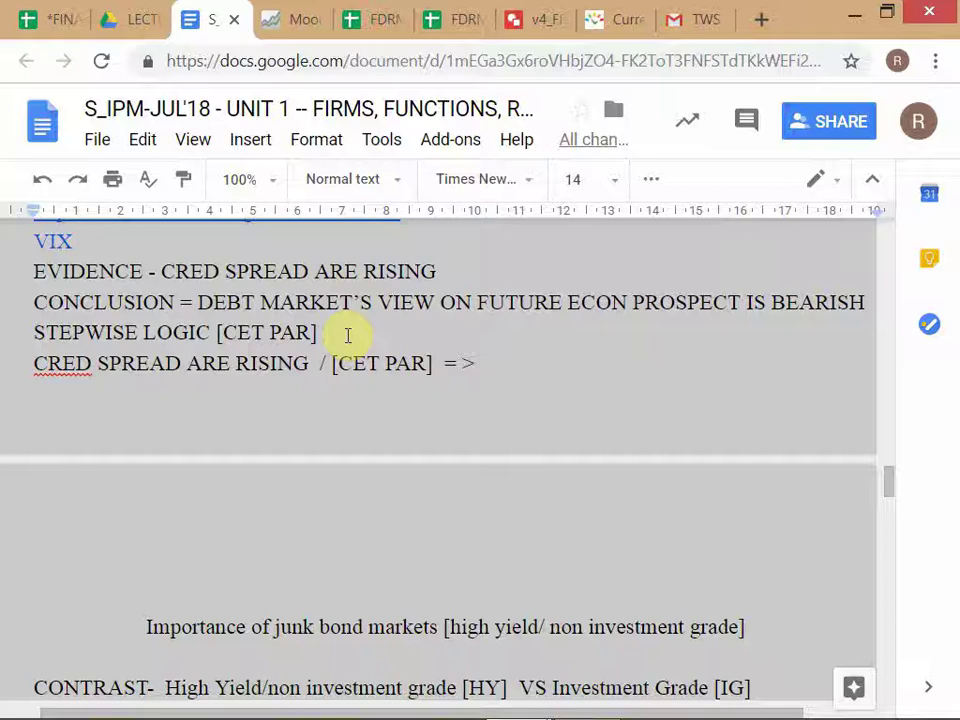
- Continue the credit-spread logic line after the arrow with "TOTAL COST OF DEBT", correcting the missing space before "DEBT"
{"action": "type", "text": "T"}
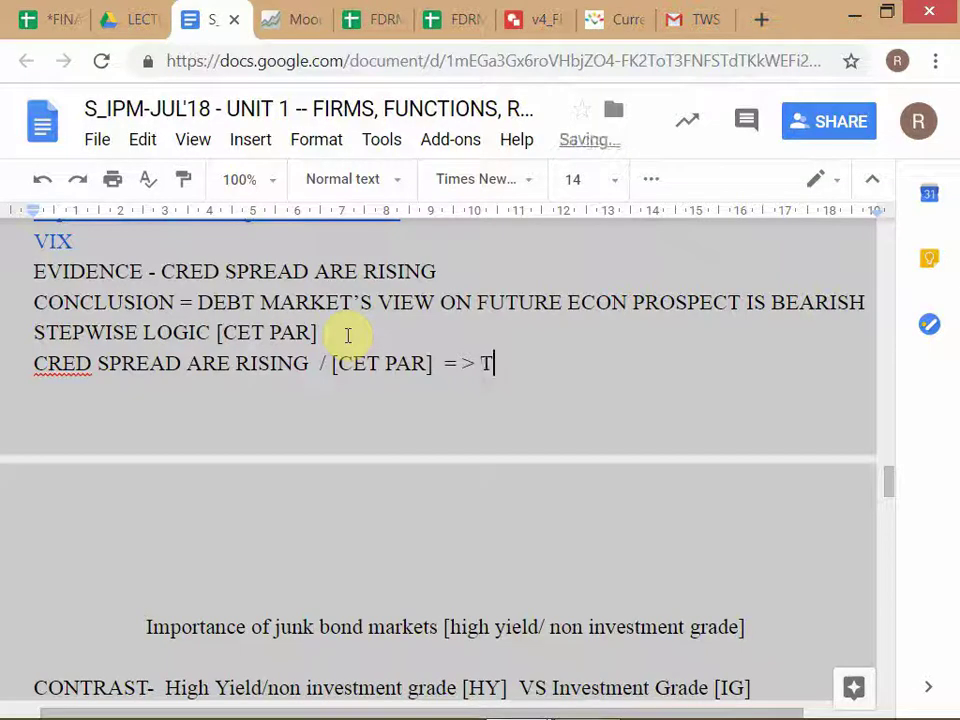
{"action": "type", "text": "OTAL COST"}
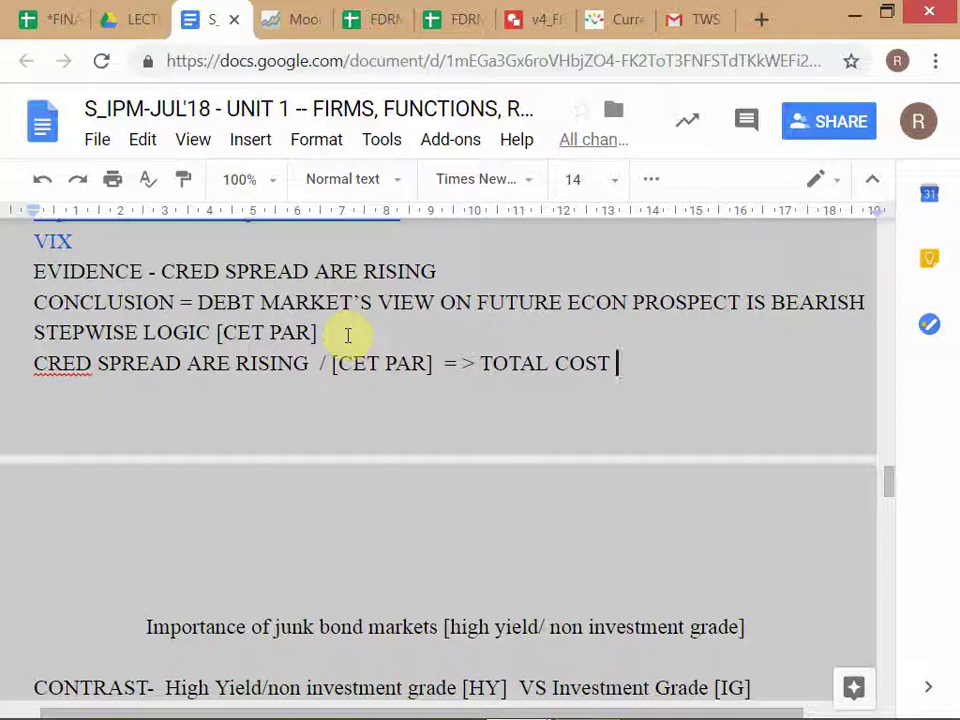
{"action": "type", "text": "OFDEBT"}
{"action": "key", "text": "Left"}
{"action": "key", "text": "Left"}
{"action": "key", "text": "Left"}
{"action": "key", "text": "Left"}
{"action": "key", "text": "Left"}
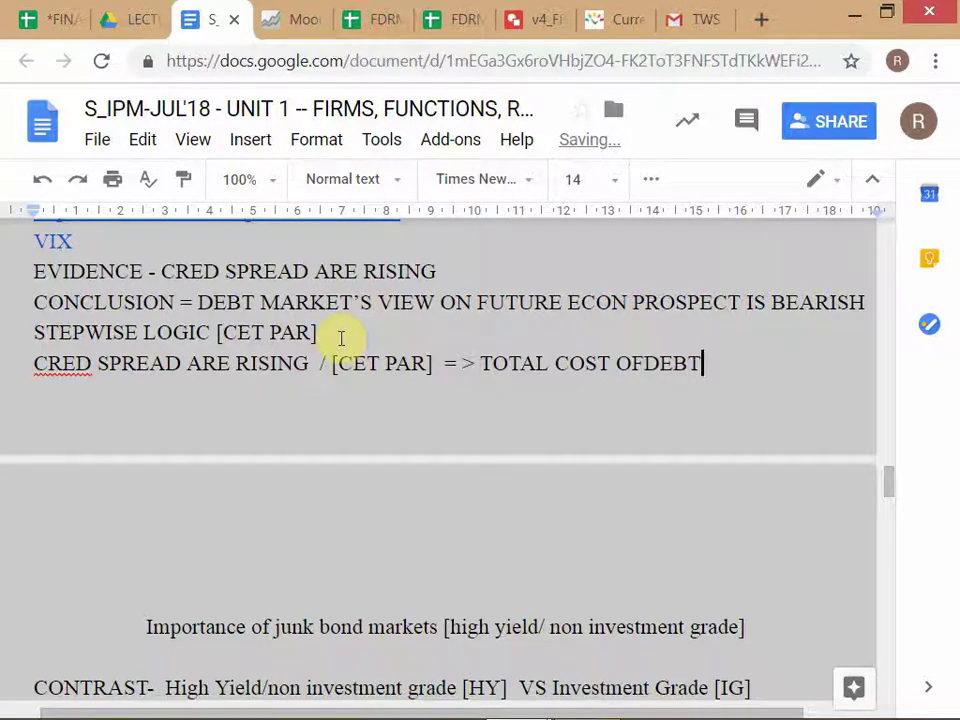
{"action": "key", "text": "End"}
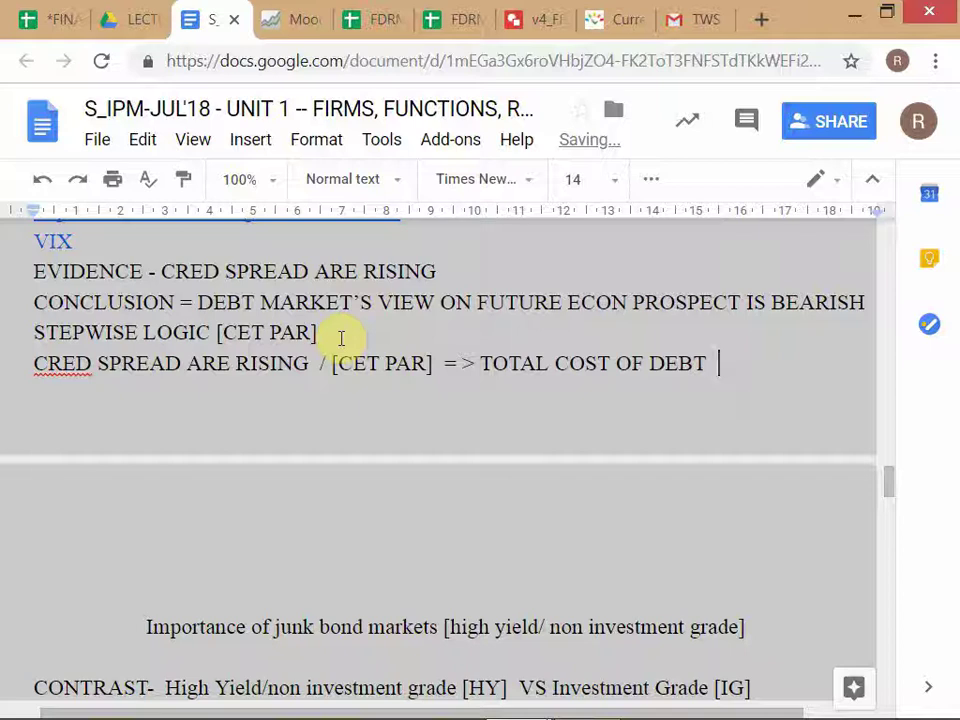
- Complete the credit-spread logic line after "TOTAL COST OF DEBT" with the wording "HAS RISEN"
{"action": "type", "text": "IS HIHER"}
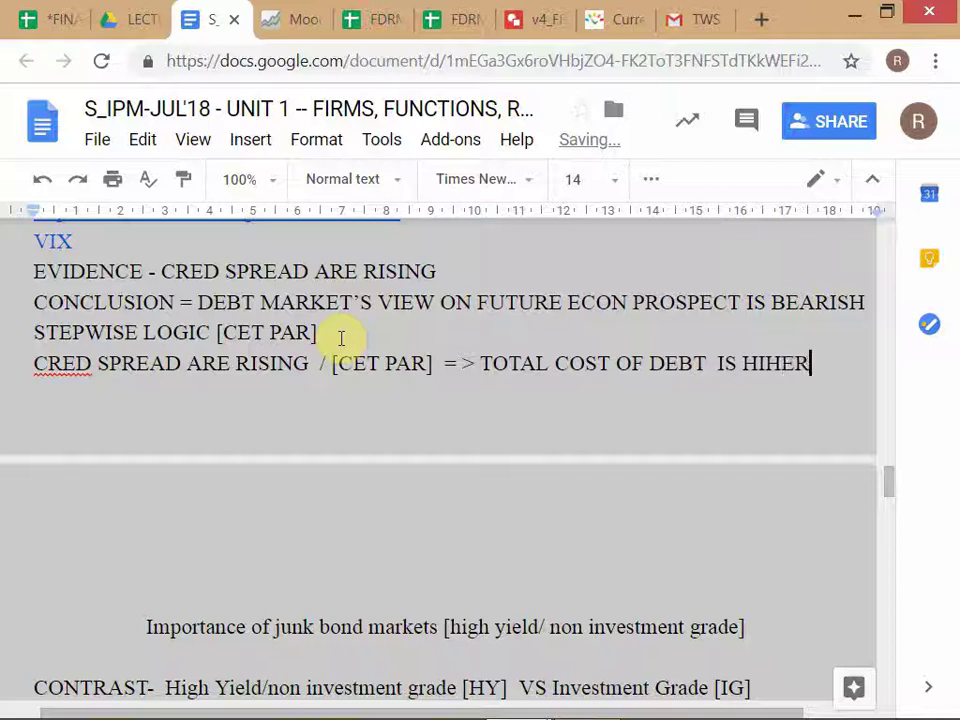
{"action": "key", "text": "Left"}
{"action": "key", "text": "Left"}
{"action": "key", "text": "Left"}
{"action": "key", "text": "Left"}
{"action": "key", "text": "Left"}
{"action": "key", "text": "Left"}
{"action": "key", "text": "BackSpace"}
{"action": "type", "text": "HA"}
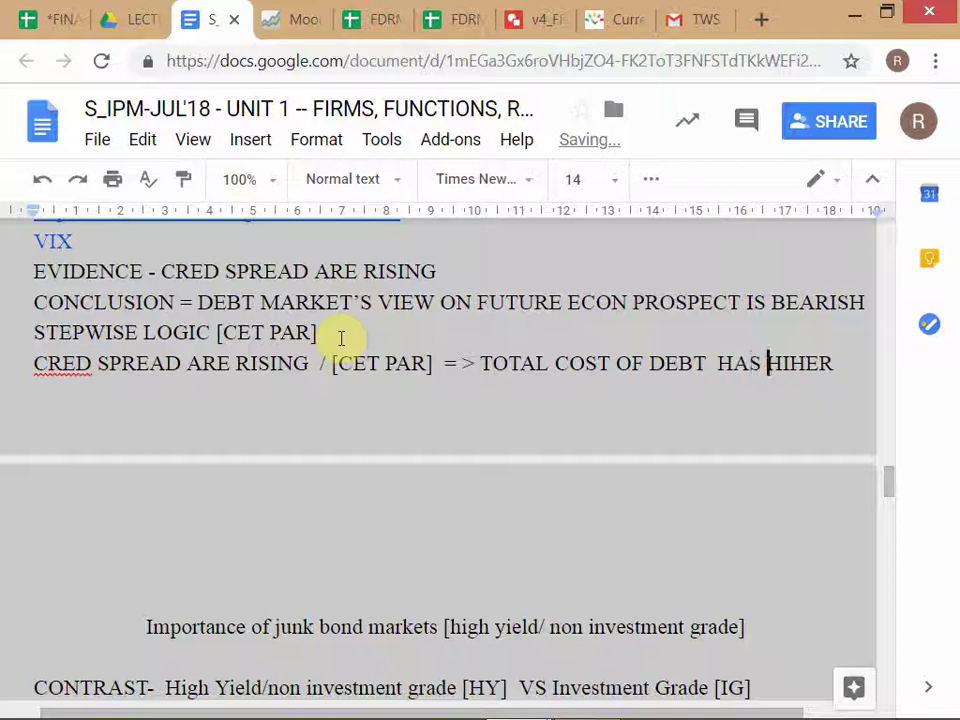
{"action": "key", "text": "shift+Right"}
{"action": "key", "text": "shift+Right"}
{"action": "key", "text": "shift+Right"}
{"action": "key", "text": "shift+Right"}
{"action": "key", "text": "shift+Right"}
{"action": "type", "text": "RISEN"}
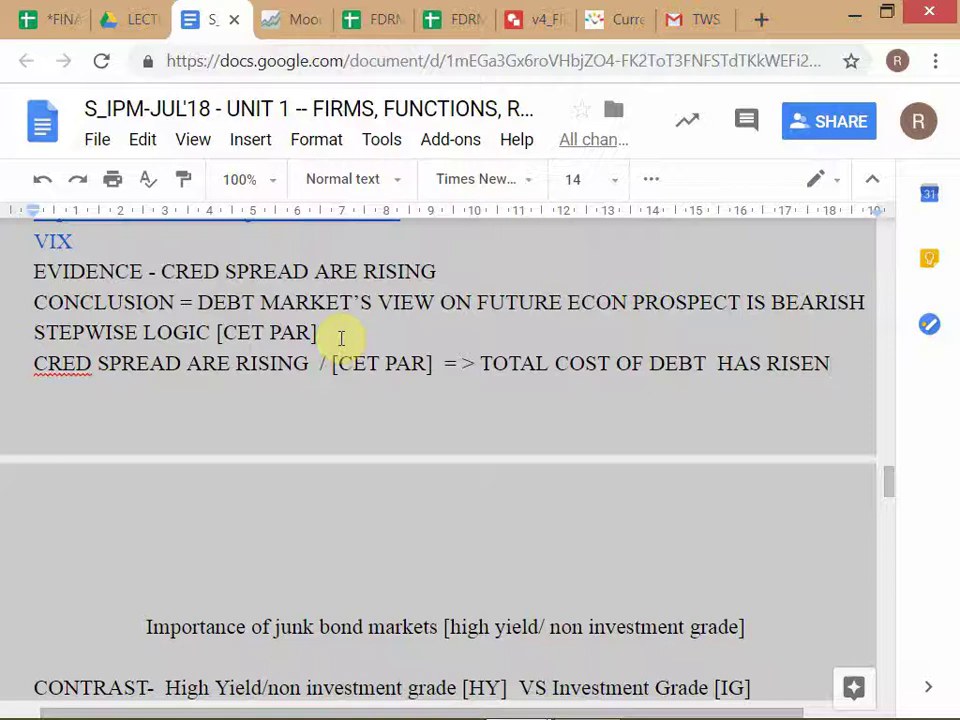
- Start a new logic line below reading "=> DEBT INVESTORS ARE NOW DEMANDING A"
{"action": "key", "text": "Return"}
{"action": "scroll", "coordinate": [341, 338], "scroll_direction": "down", "scroll_amount": 4}
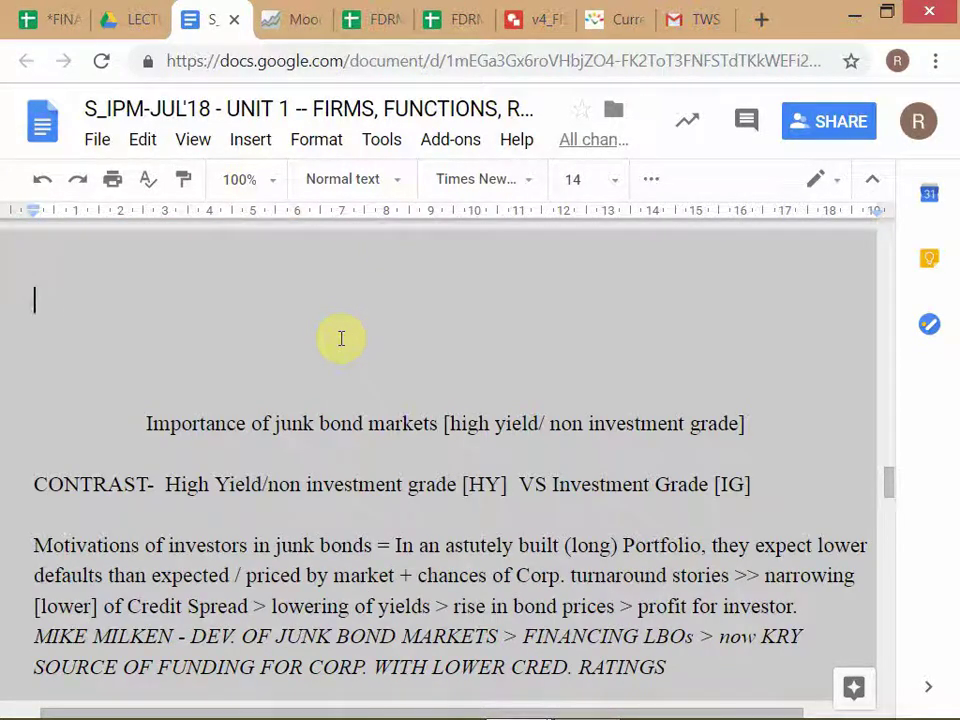
{"action": "type", "text": "=>"}
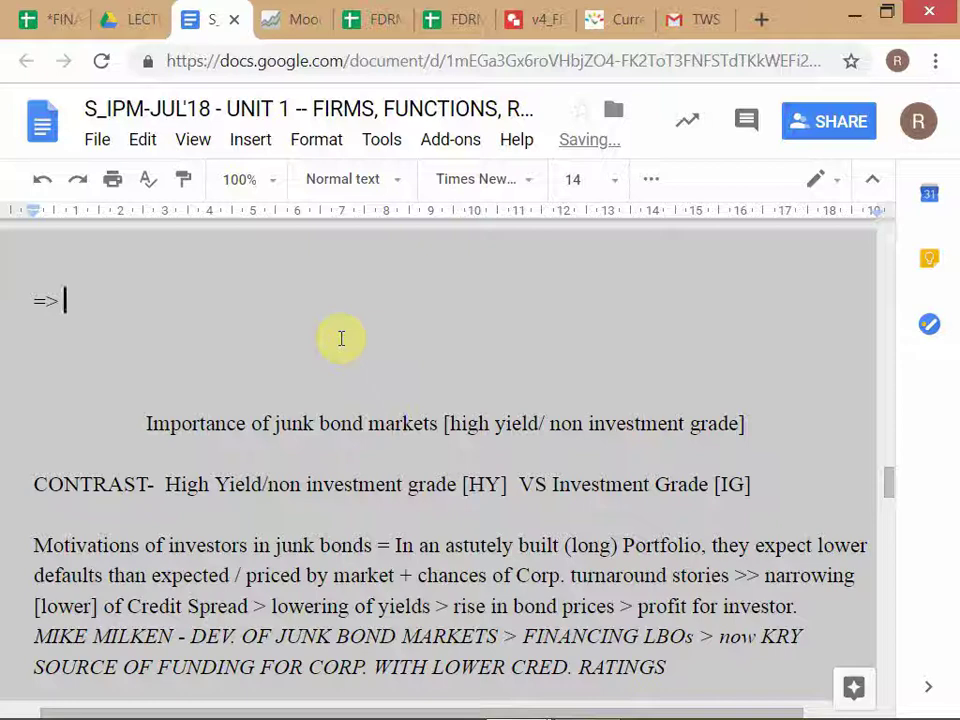
{"action": "type", "text": " DEBT"}
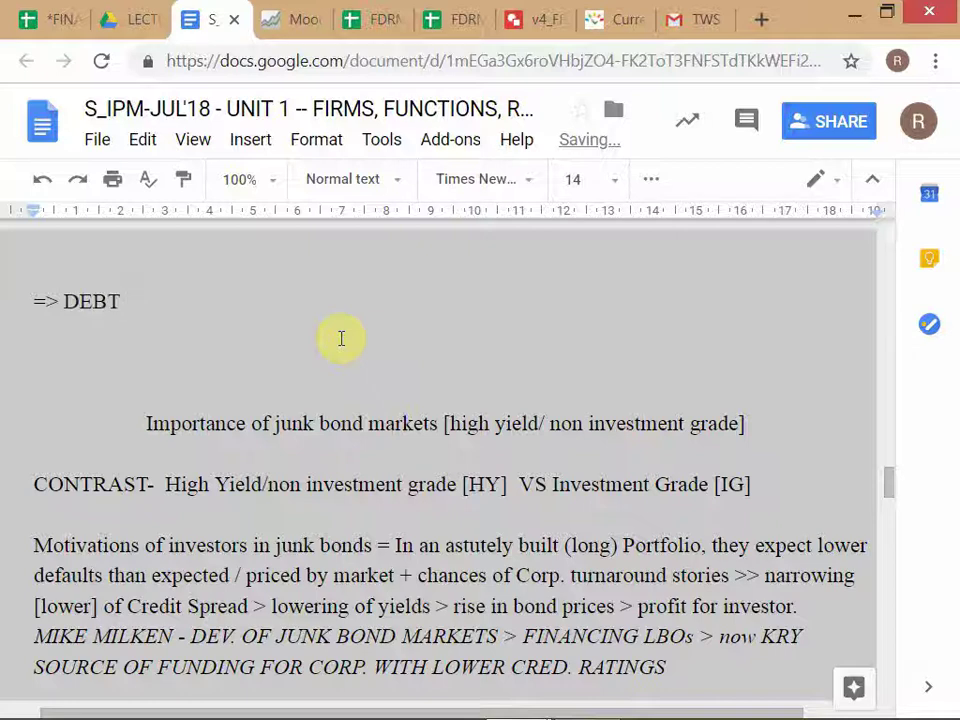
{"action": "type", "text": " INVESTO"}
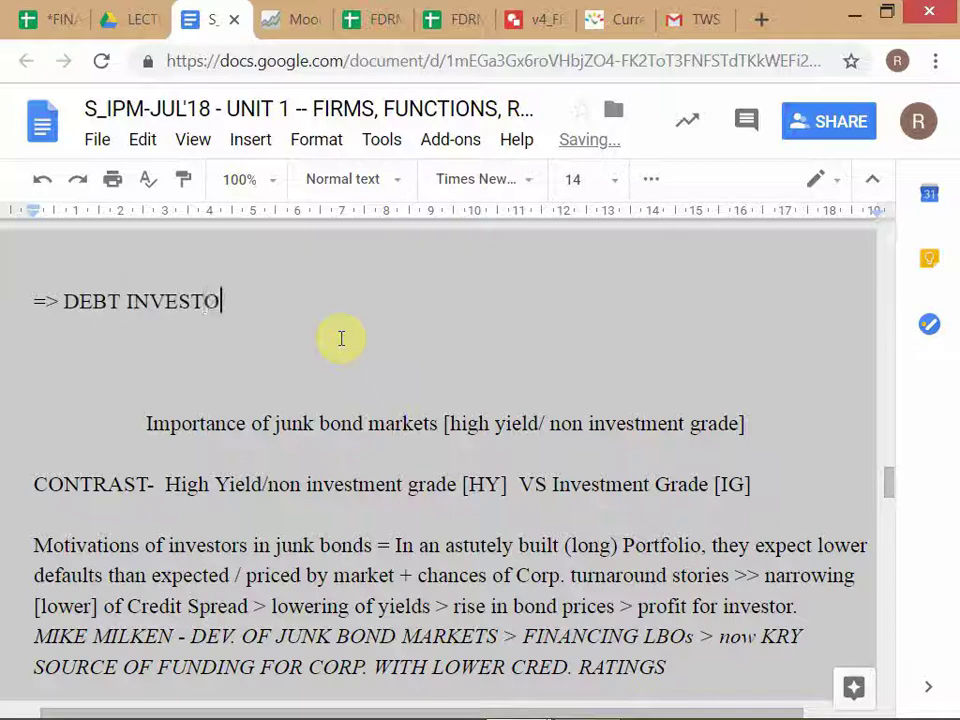
{"action": "type", "text": "RS ARE NOW"}
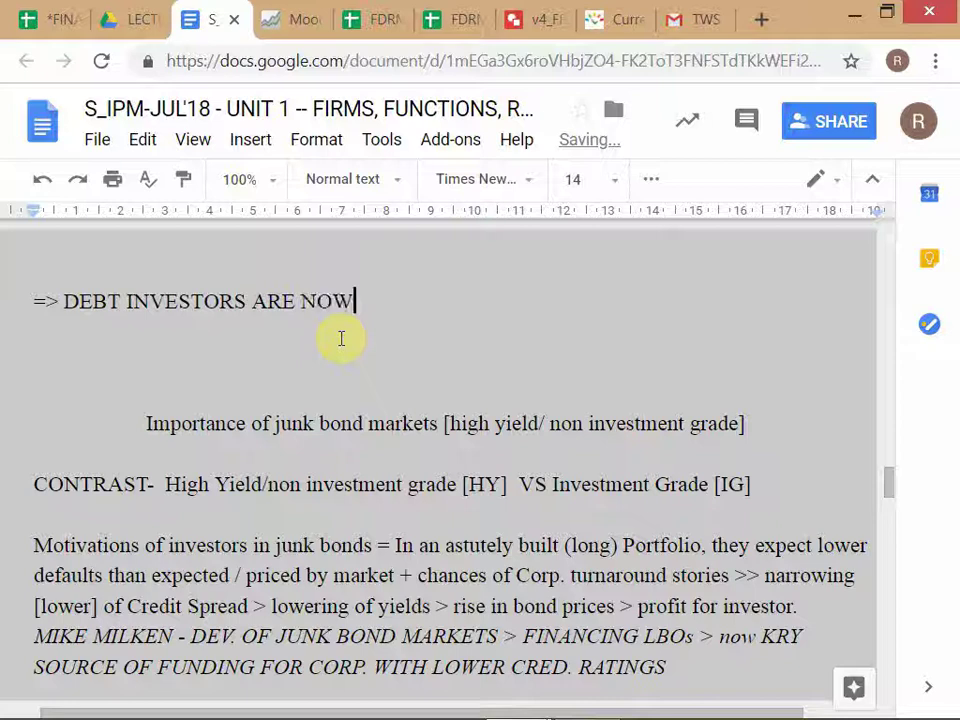
{"action": "type", "text": "DEMANDING A"}
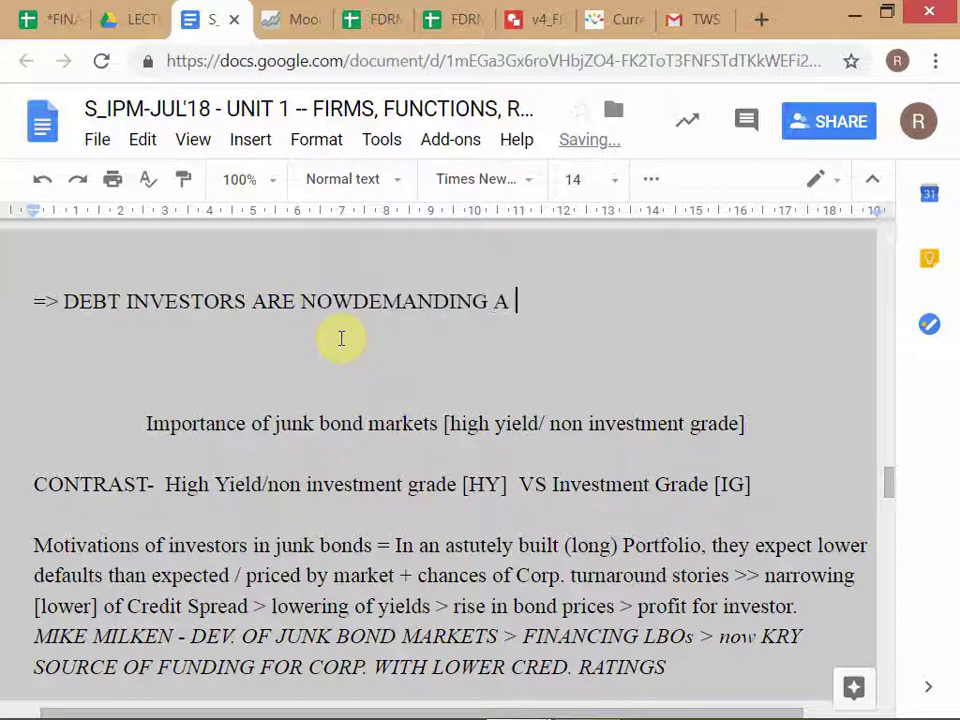
- Separate "NOW" and "DEMANDING" with a space and return to the end of the line
{"action": "key", "text": "Left"}
{"action": "key", "text": "Left"}
{"action": "key", "text": "Left"}
{"action": "key", "text": "Left"}
{"action": "key", "text": "Left"}
{"action": "key", "text": "Left"}
{"action": "key", "text": "Left"}
{"action": "key", "text": "Left"}
{"action": "key", "text": "Left"}
{"action": "key", "text": "Left"}
{"action": "key", "text": "Left"}
{"action": "key", "text": "Left"}
{"action": "key", "text": "Left"}
{"action": "key", "text": "Left"}
{"action": "key", "text": "Right"}
{"action": "key", "text": "Right"}
{"action": "key", "text": "Right"}
{"action": "key", "text": "Right"}
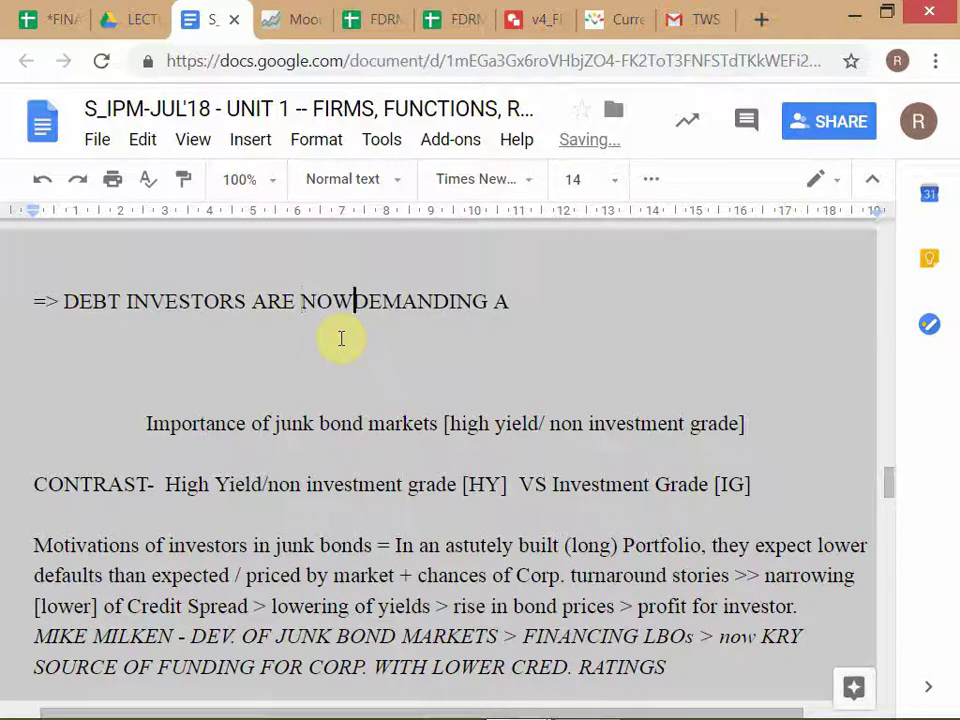
{"action": "key", "text": "Left"}
{"action": "key", "text": "End"}
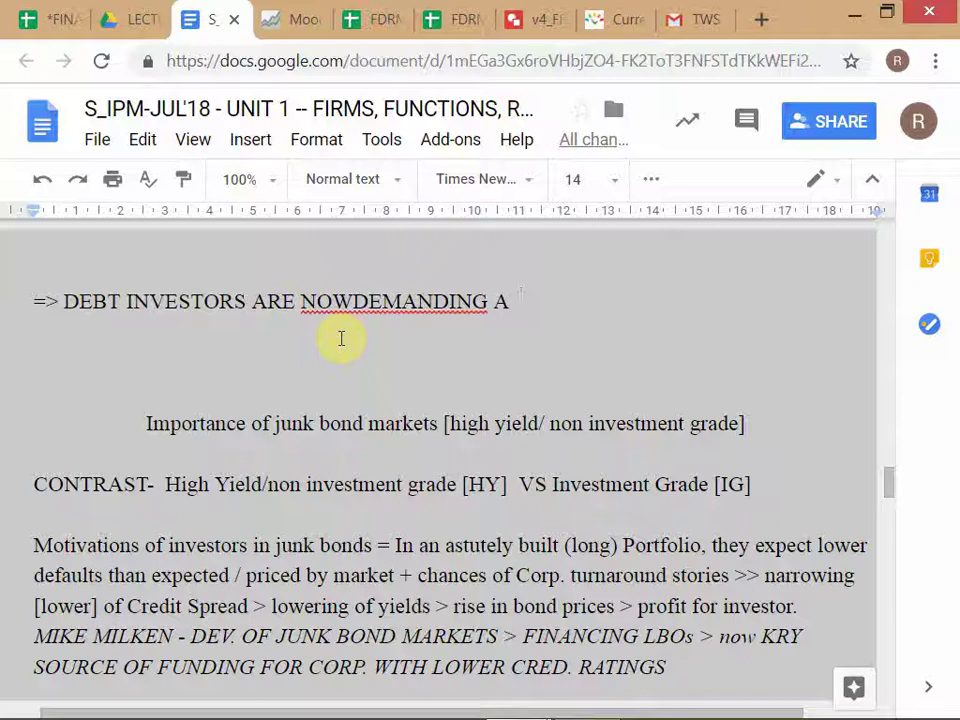
{"action": "left_click", "coordinate": [353, 301]}
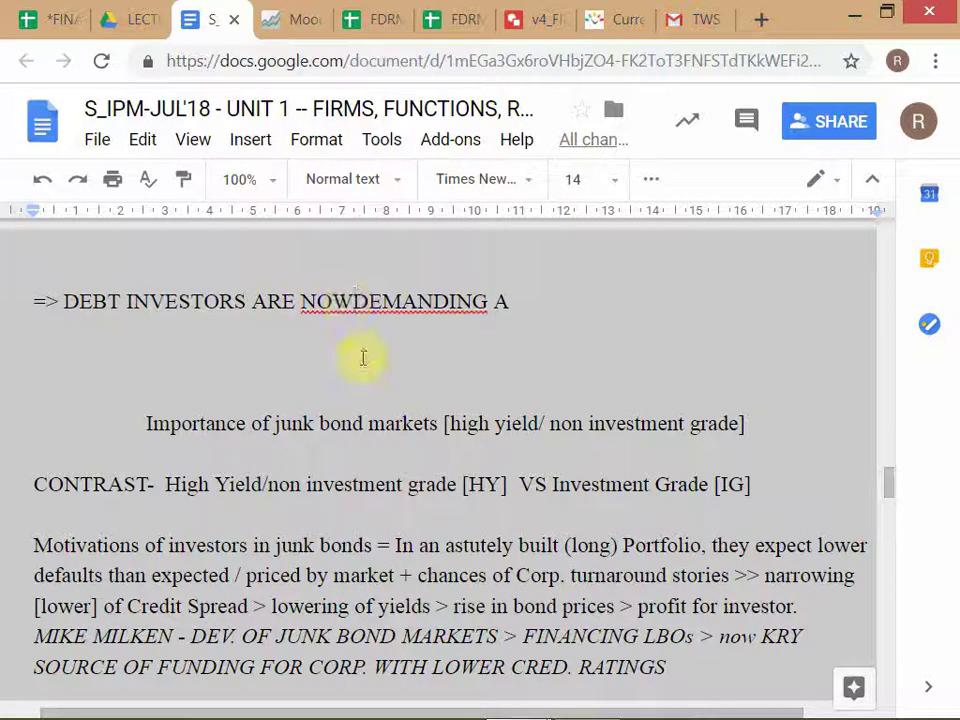
{"action": "left_click", "coordinate": [514, 316]}
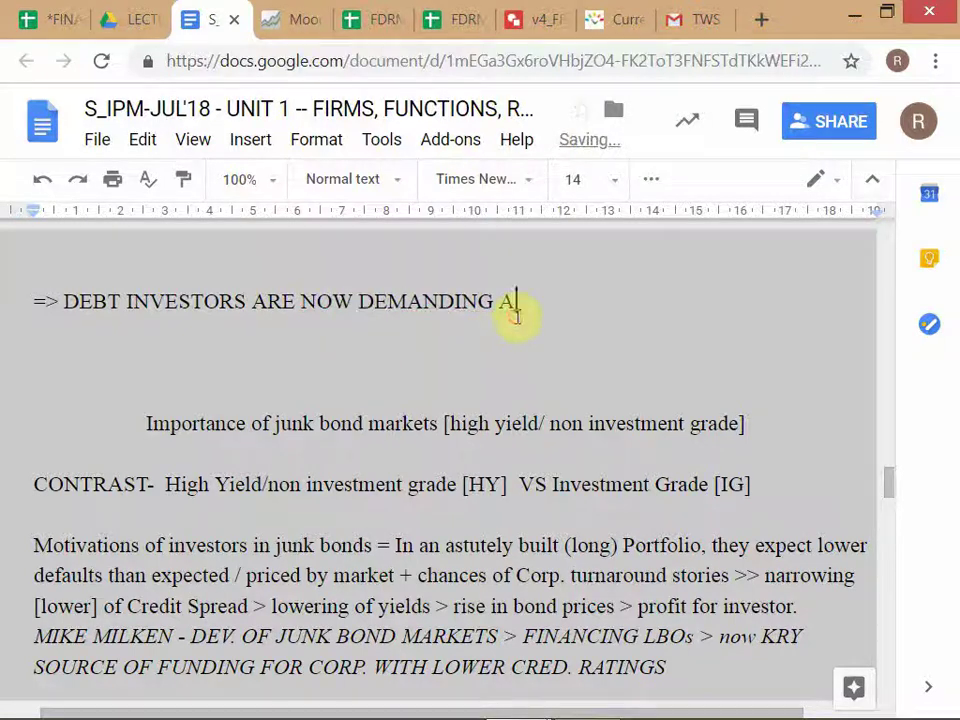
- Continue the debt investors sentence with "HIGHER RETURN [YTM] FOR INVESTING IN CORP"
{"action": "type", "text": "HIGHER "}
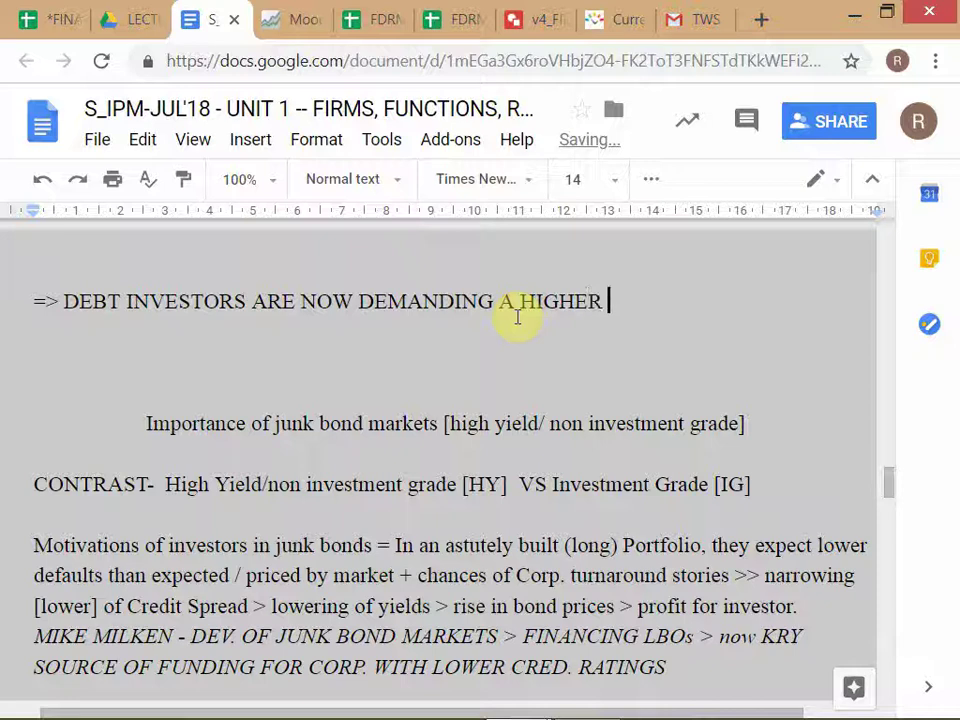
{"action": "type", "text": "RETURN "}
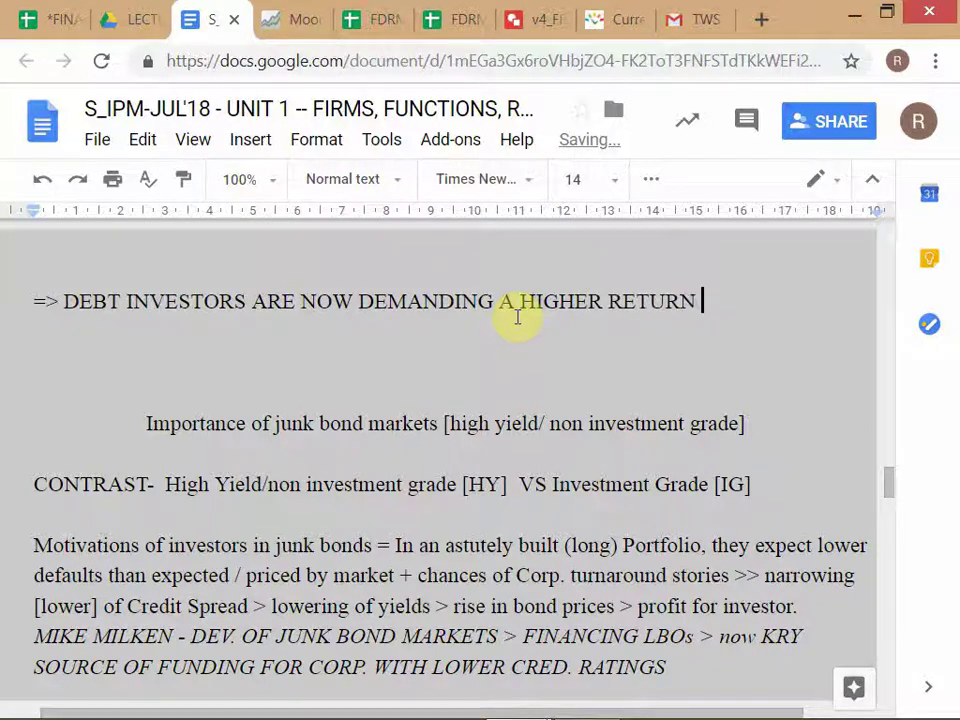
{"action": "type", "text": "[YTM] "}
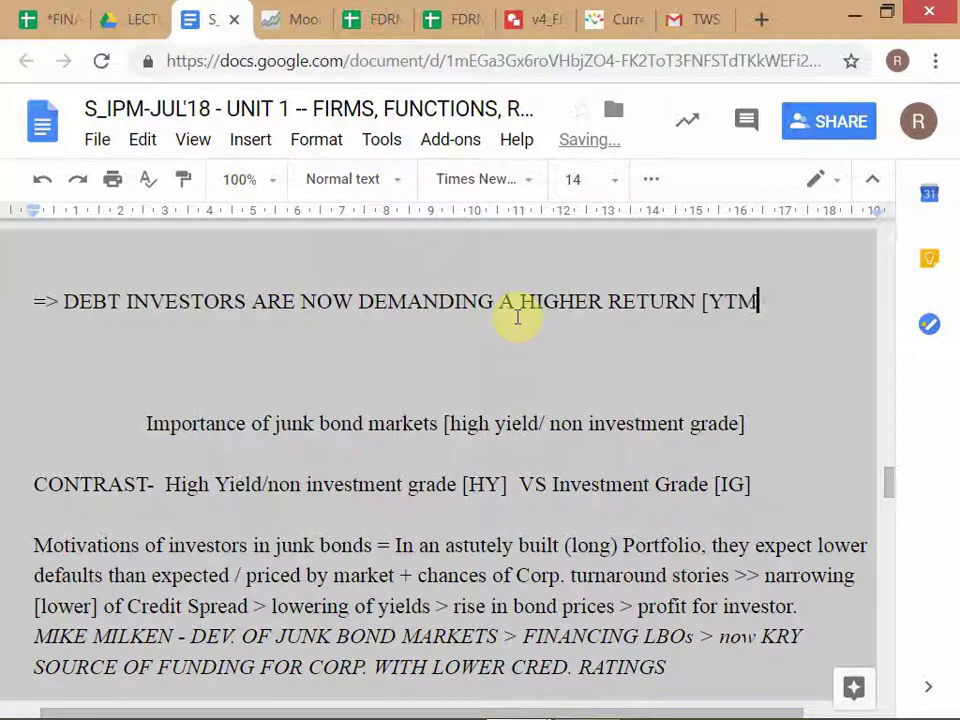
{"action": "type", "text": "FOR "}
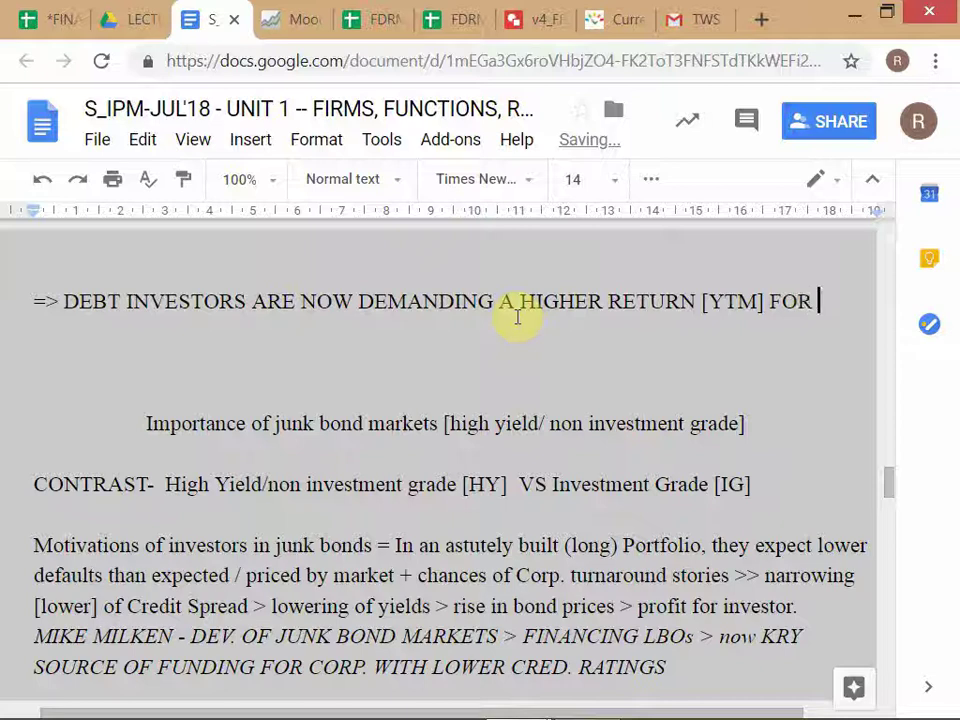
{"action": "type", "text": "INVESTIN"}
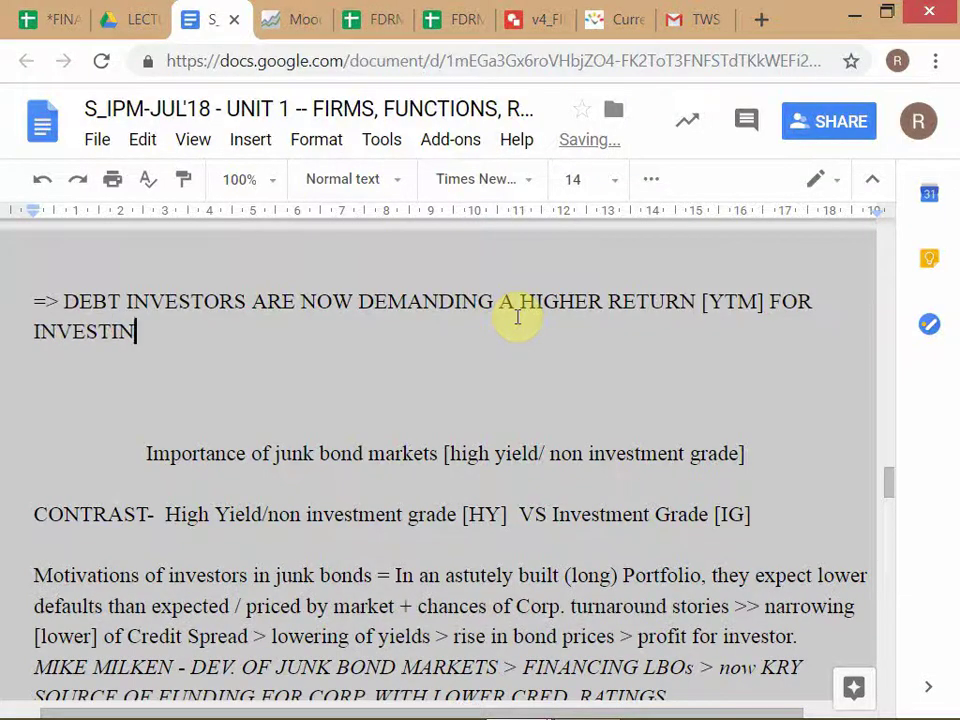
{"action": "type", "text": "GINCORP"}
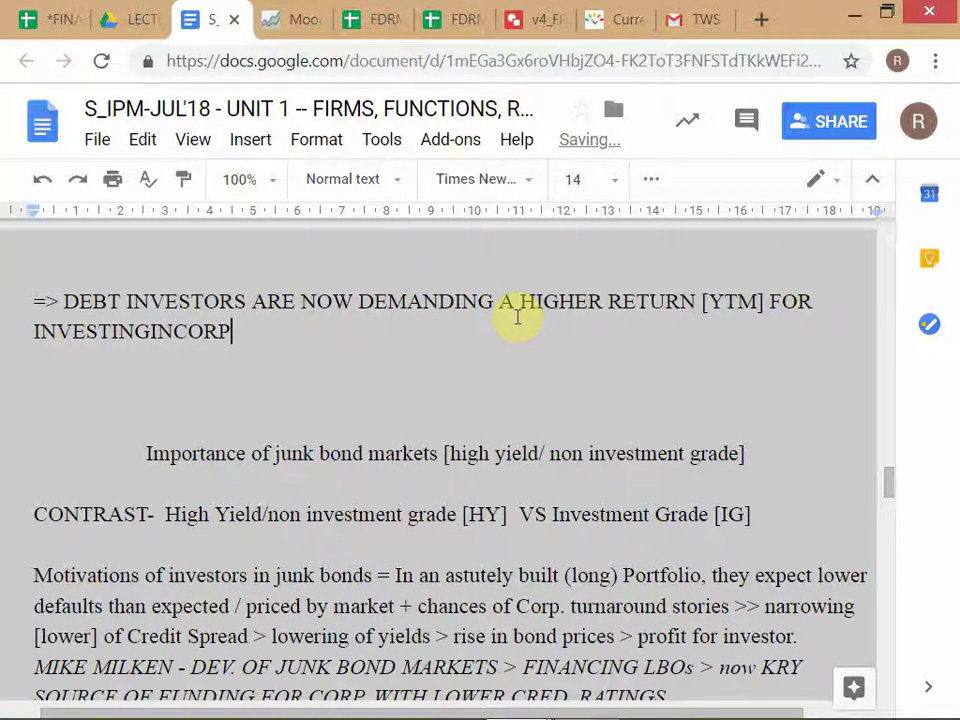
- Add the missing spaces around "IN" before "CORP" and finish the sentence with "BONDS"
{"action": "key", "text": "Left"}
{"action": "key", "text": "Left"}
{"action": "key", "text": "Left"}
{"action": "key", "text": "Left"}
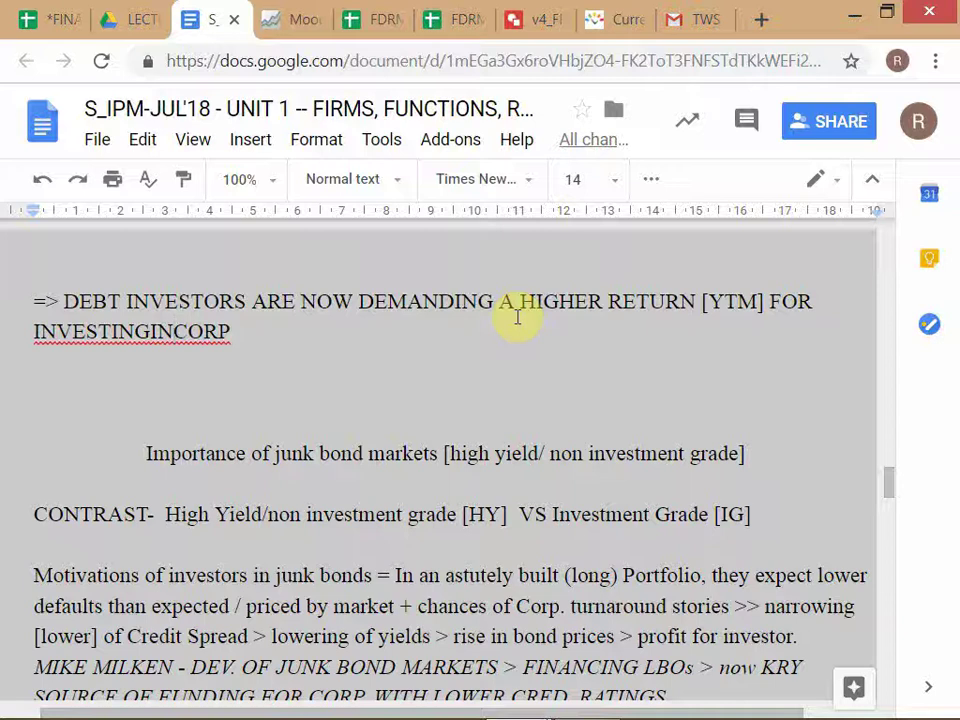
{"action": "left_click", "coordinate": [156, 338]}
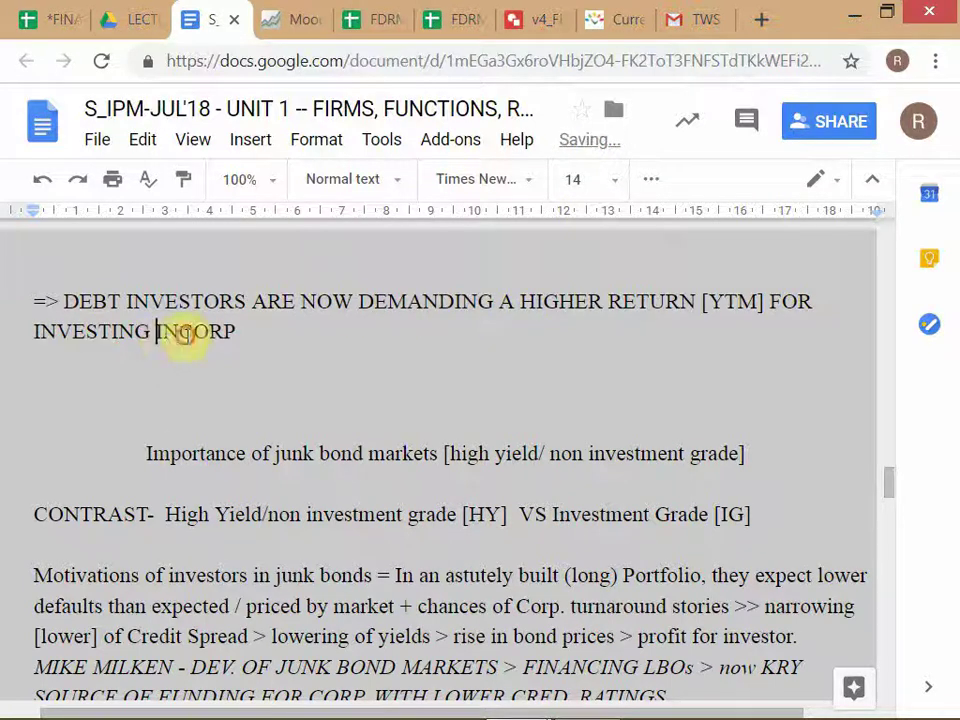
{"action": "left_click", "coordinate": [184, 334]}
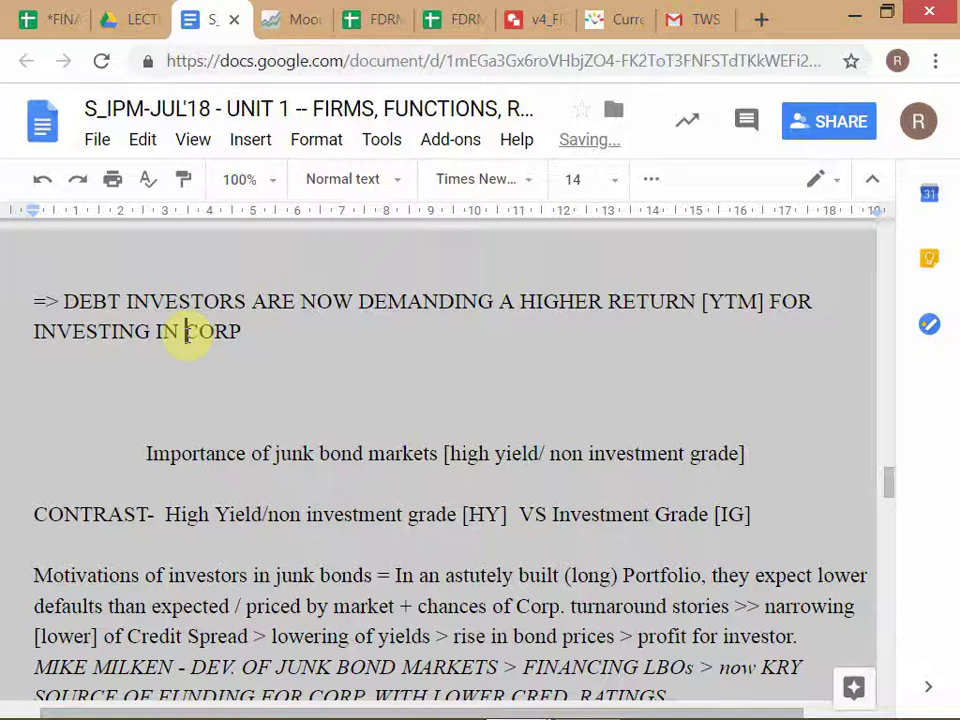
{"action": "left_click", "coordinate": [250, 334]}
{"action": "type", "text": "BONDS"}
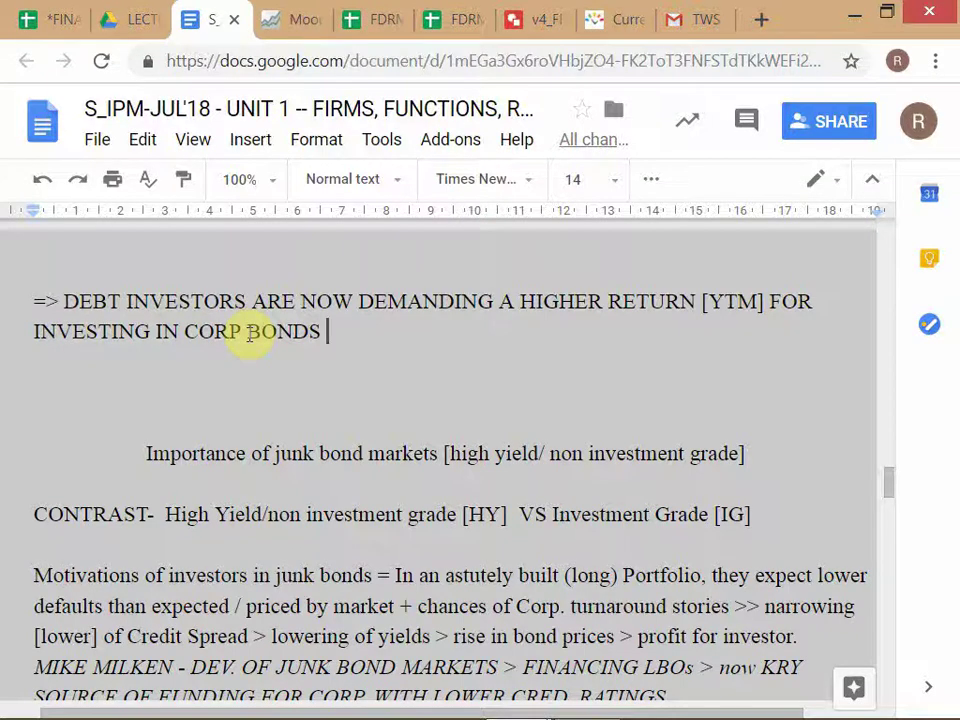
- Start a new line with "=> THAT" and append a copy of the debt investors sentence from the line above
{"action": "key", "text": "Return"}
{"action": "type", "text": "=> "}
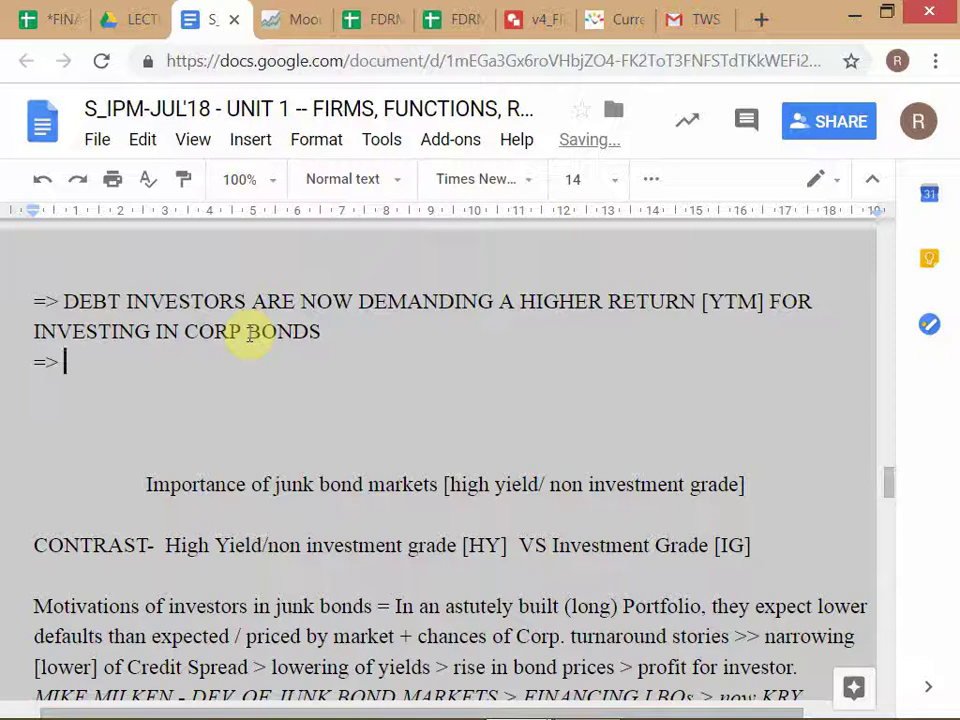
{"action": "type", "text": "THAT"}
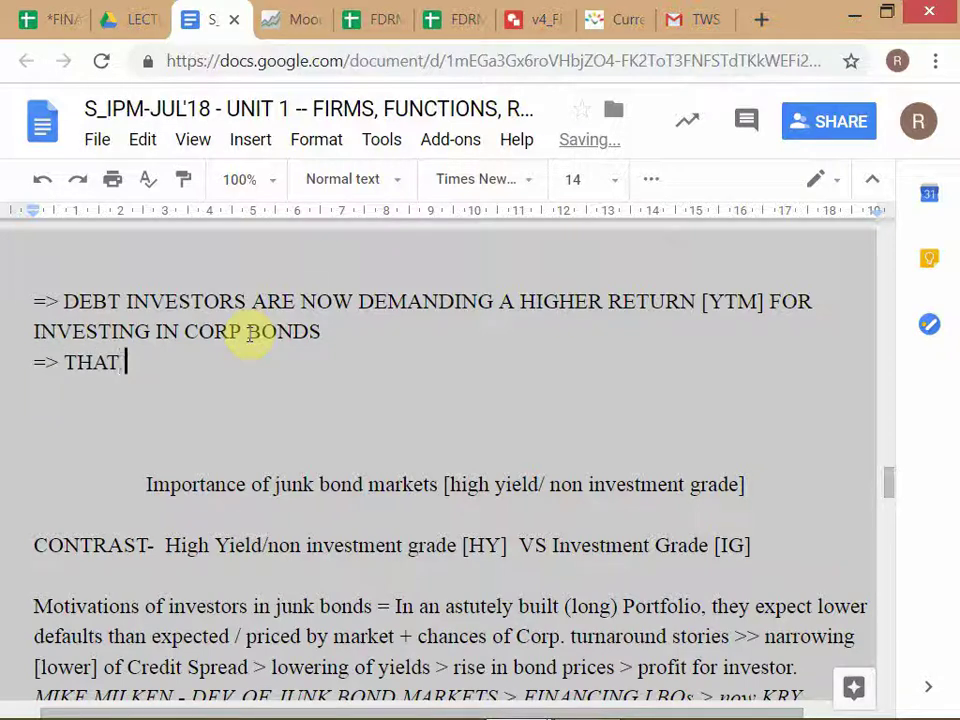
{"action": "left_click", "coordinate": [61, 301]}
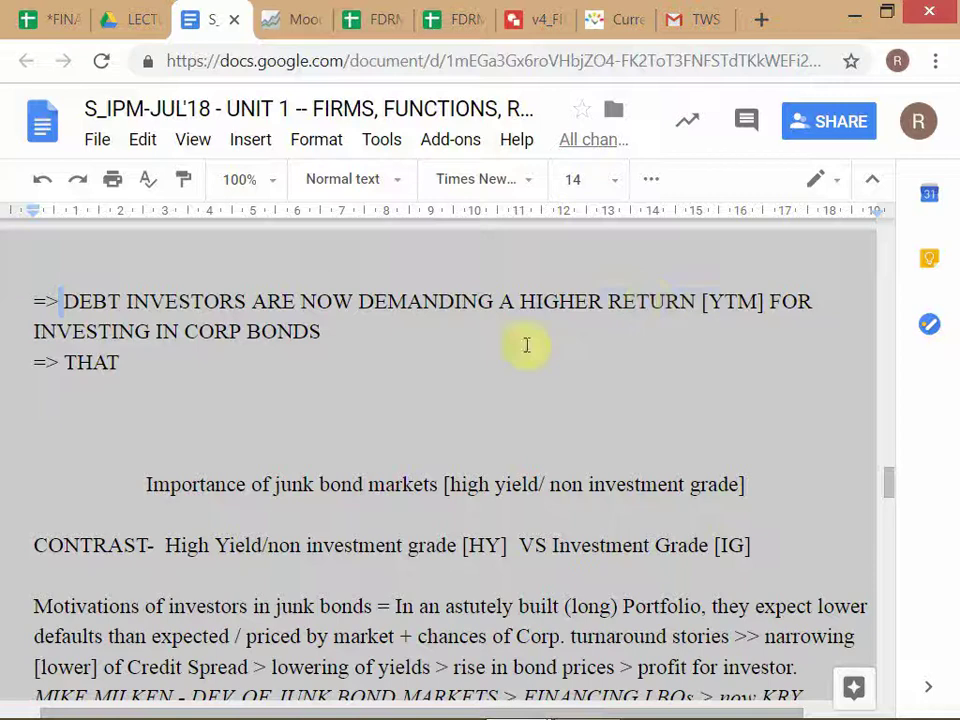
{"action": "left_click", "coordinate": [477, 343], "text": "shift"}
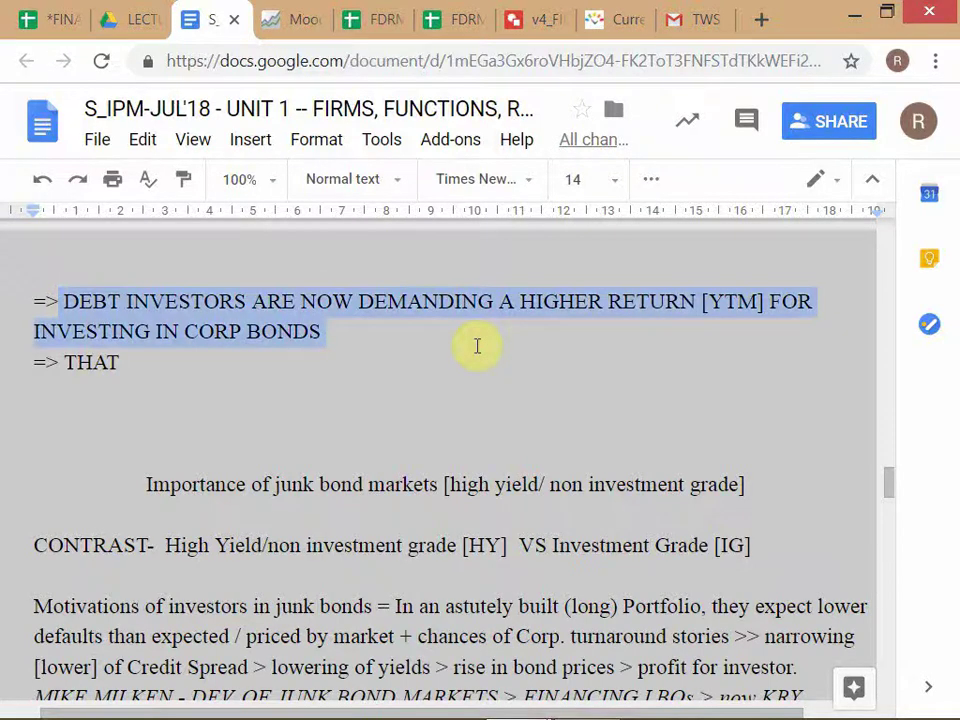
{"action": "key", "text": "ctrl+c"}
{"action": "left_click", "coordinate": [477, 346]}
{"action": "key", "text": "ctrl+v"}
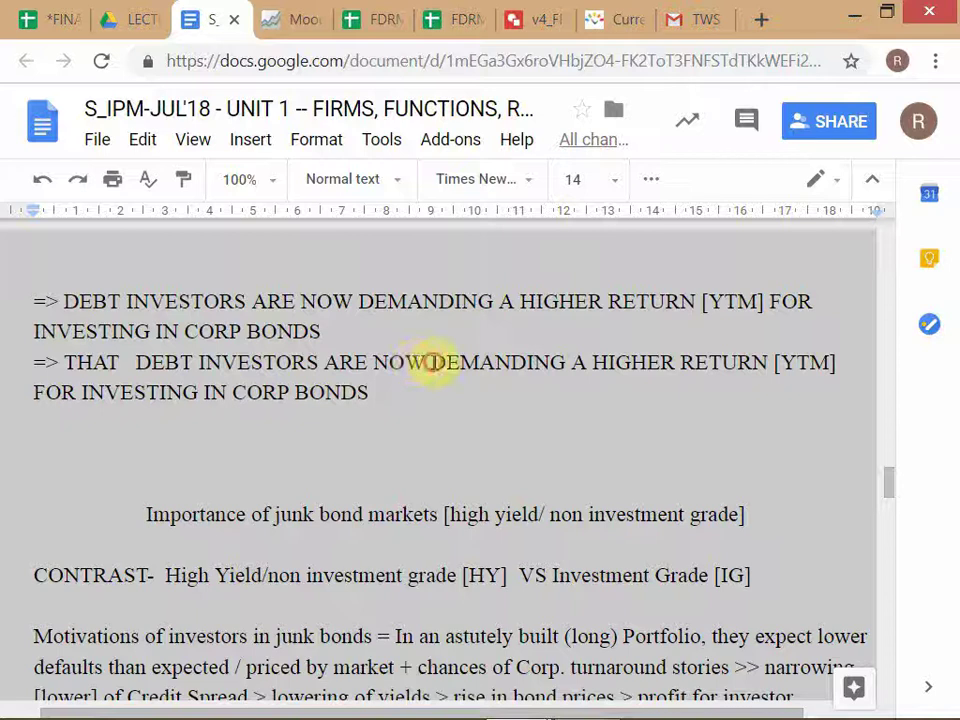
- Replace "DEMANDING" with "FEARING" in the copied debt investors sentence
{"action": "left_click", "coordinate": [432, 364]}
{"action": "double_click", "coordinate": [561, 364]}
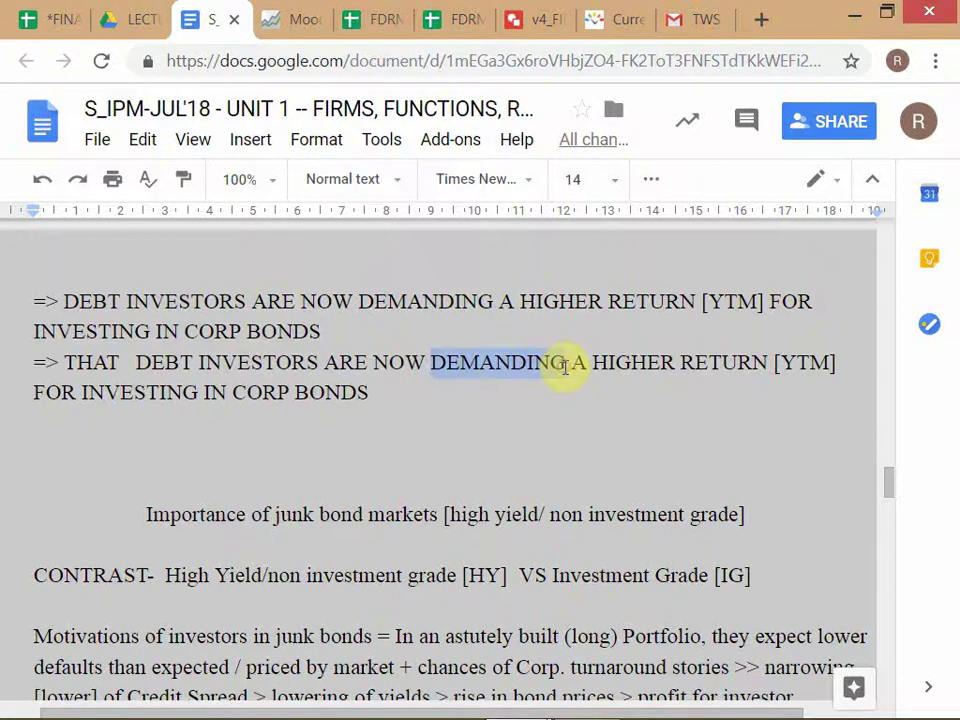
{"action": "type", "text": "FEARING"}
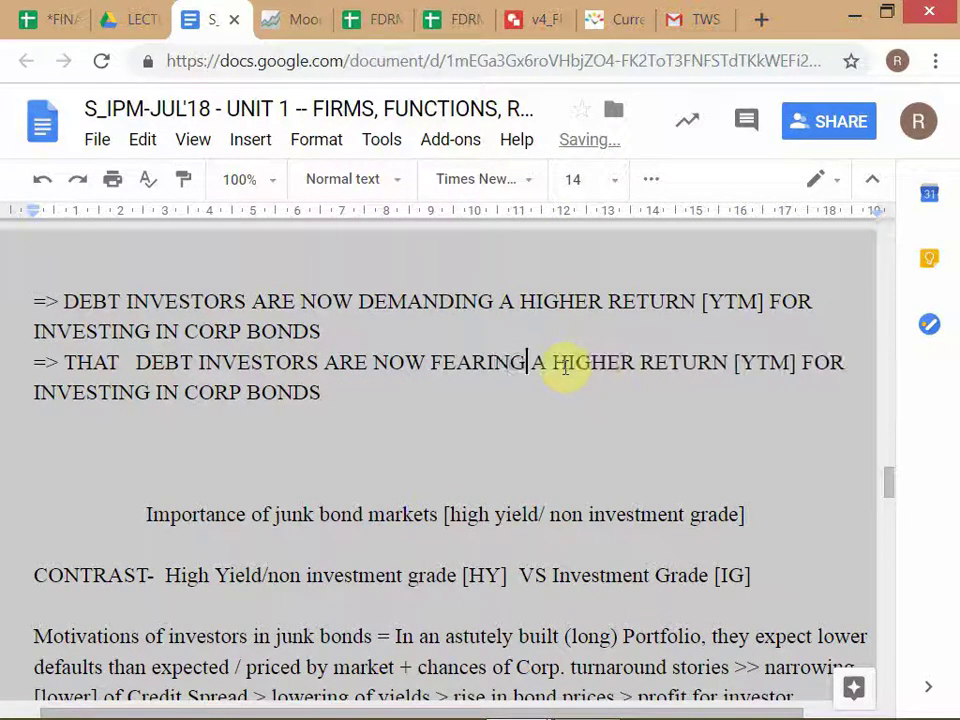
- Insert "SEEING HIGHER RISK IN" before "FEARING" in the copied debt investors sentence
{"action": "key", "text": "shift+Left"}
{"action": "key", "text": "shift+Left"}
{"action": "key", "text": "shift+Left"}
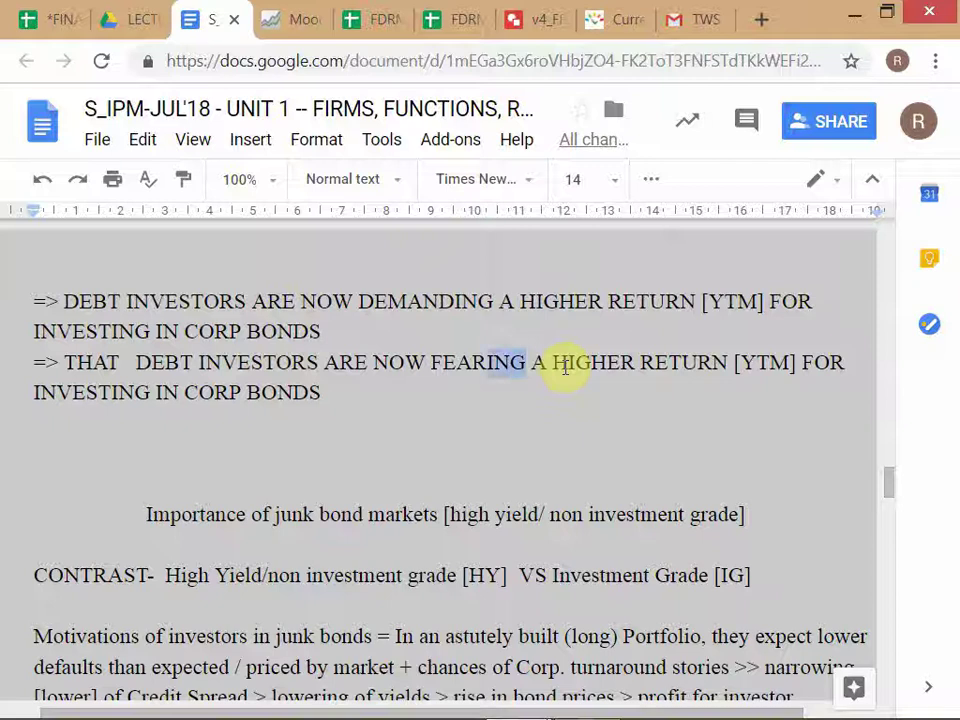
{"action": "key", "text": "Left"}
{"action": "key", "text": "Left"}
{"action": "key", "text": "Left"}
{"action": "key", "text": "Left"}
{"action": "key", "text": "Left"}
{"action": "type", "text": "SE"}
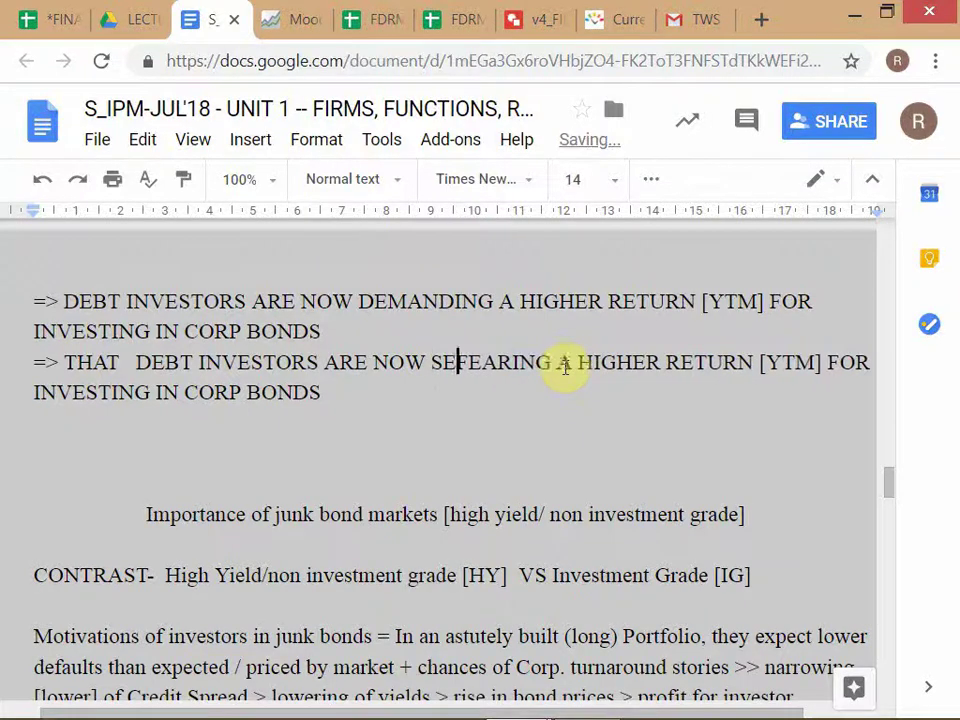
{"action": "type", "text": "EING HI"}
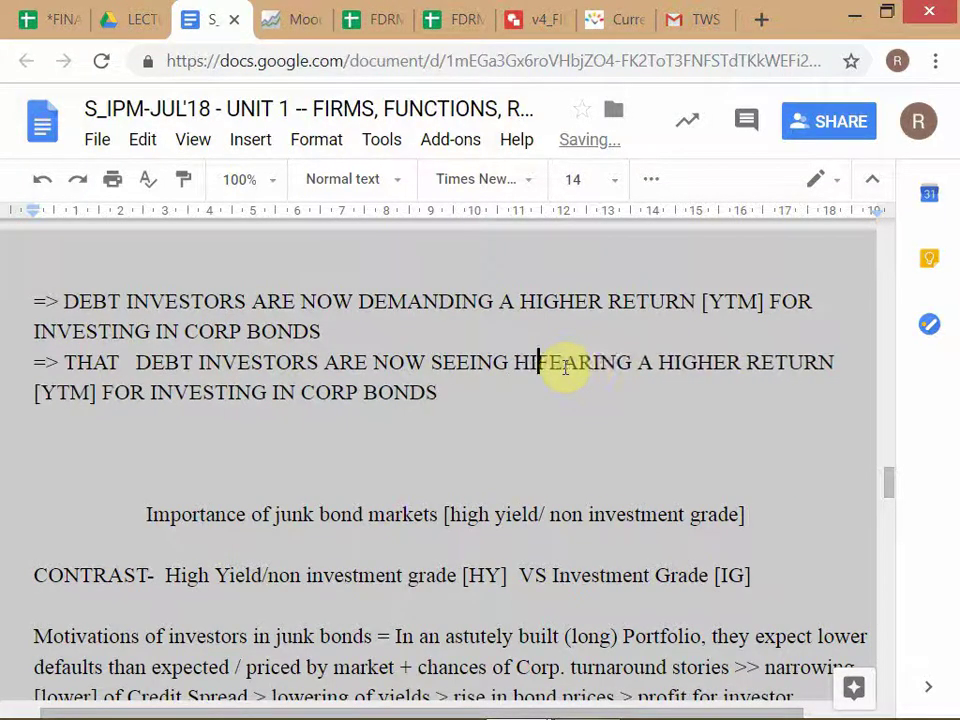
{"action": "type", "text": "GHER RISK "}
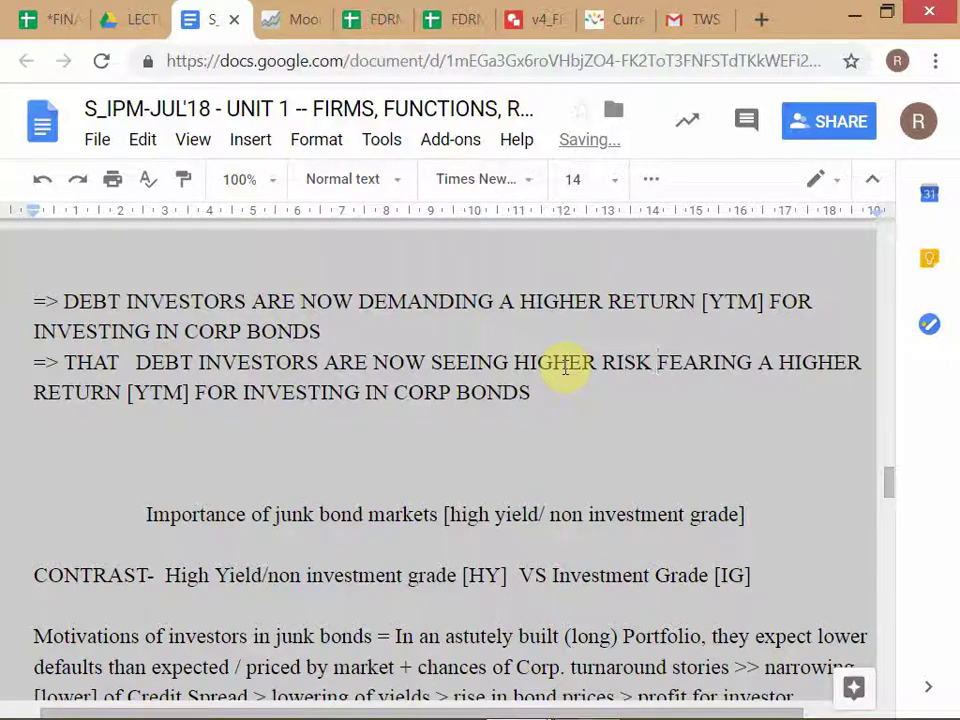
{"action": "type", "text": "IN"}
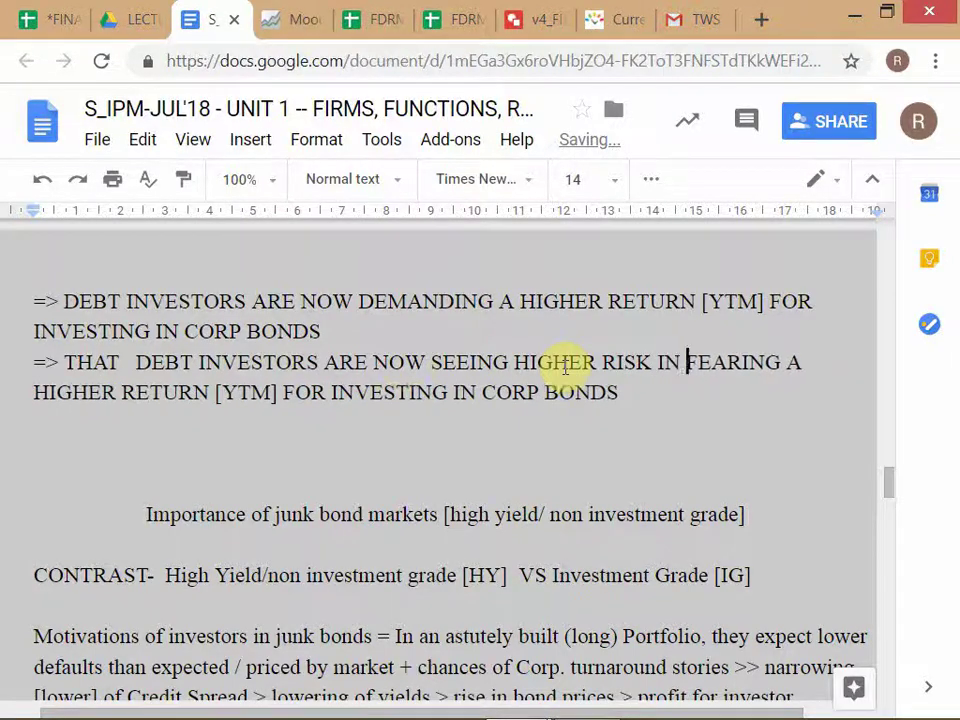